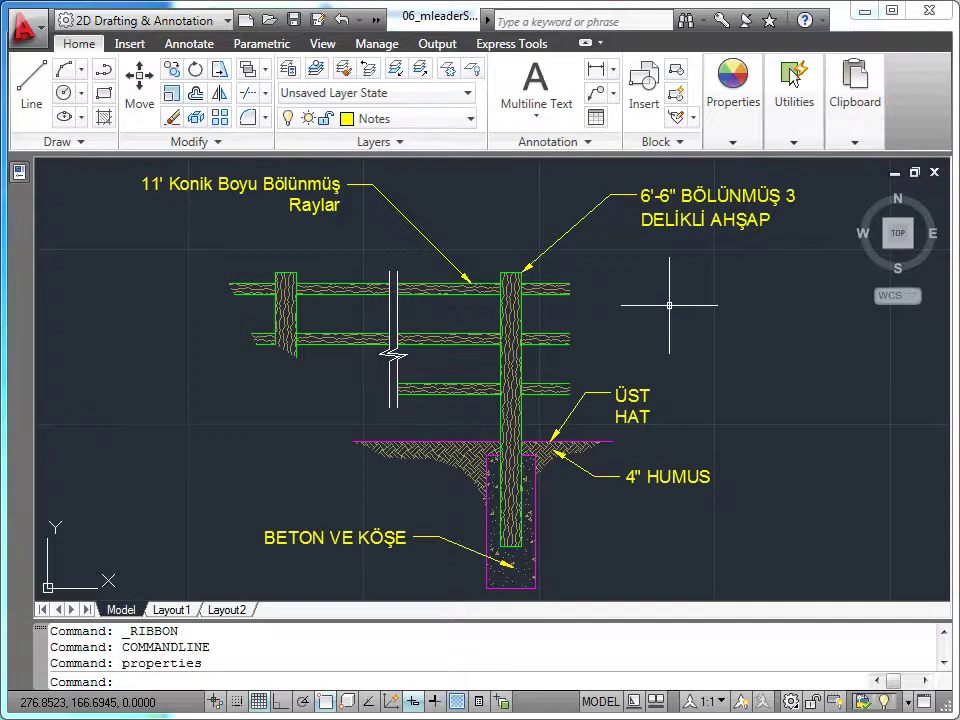
Step: Expand the Annotation panel and show the multileader style list, which holds only Standard
click(594, 148)
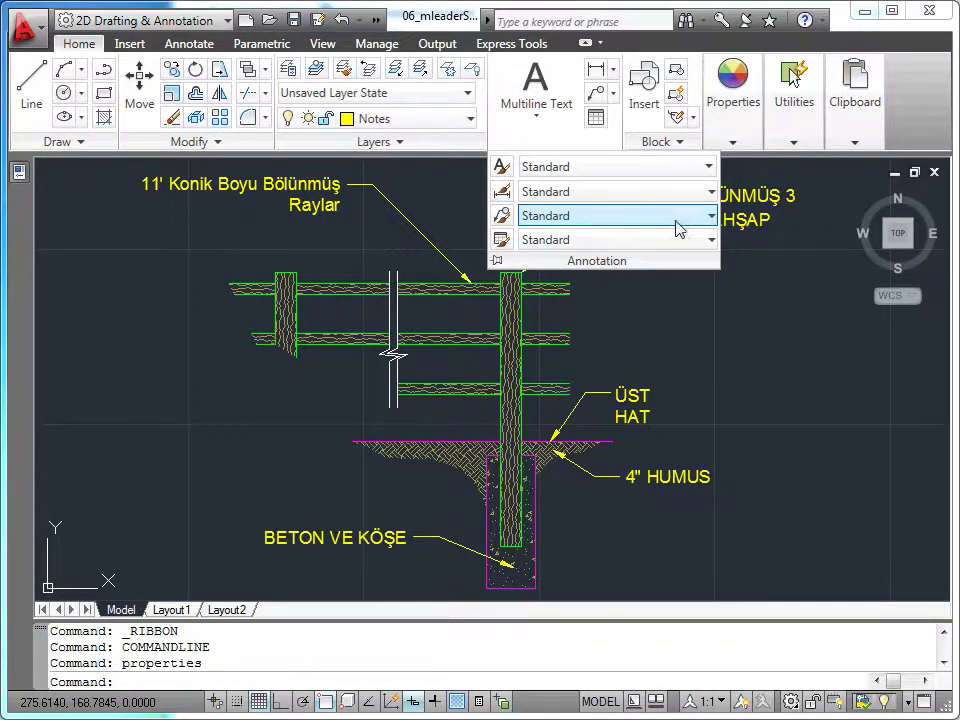
click(711, 216)
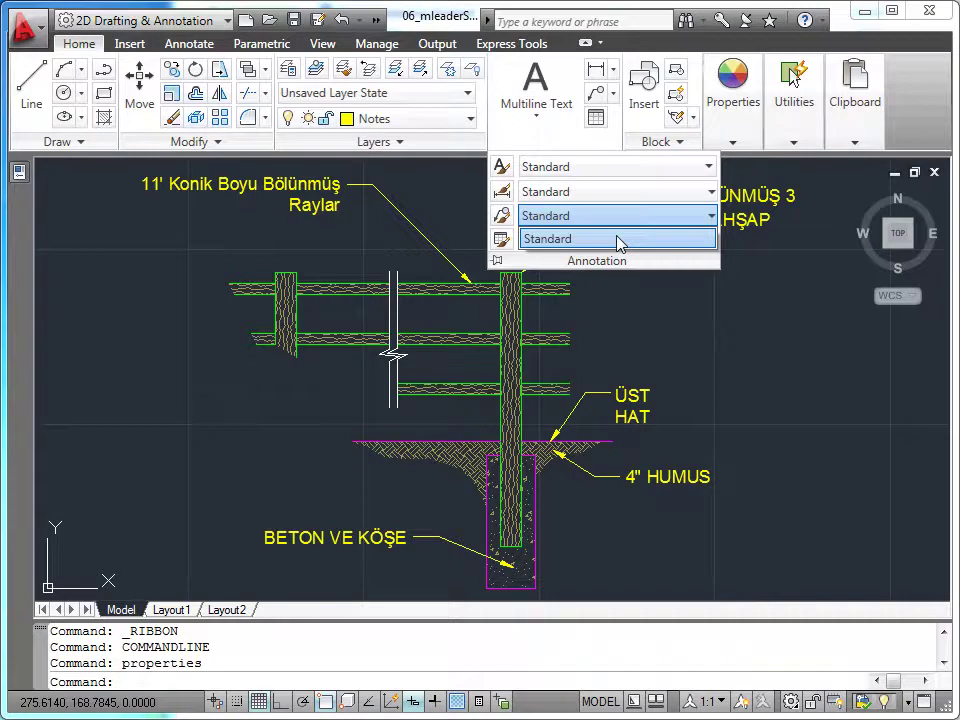
Step: Open the Multileader Style Manager and start a new style based on Standard
click(505, 219)
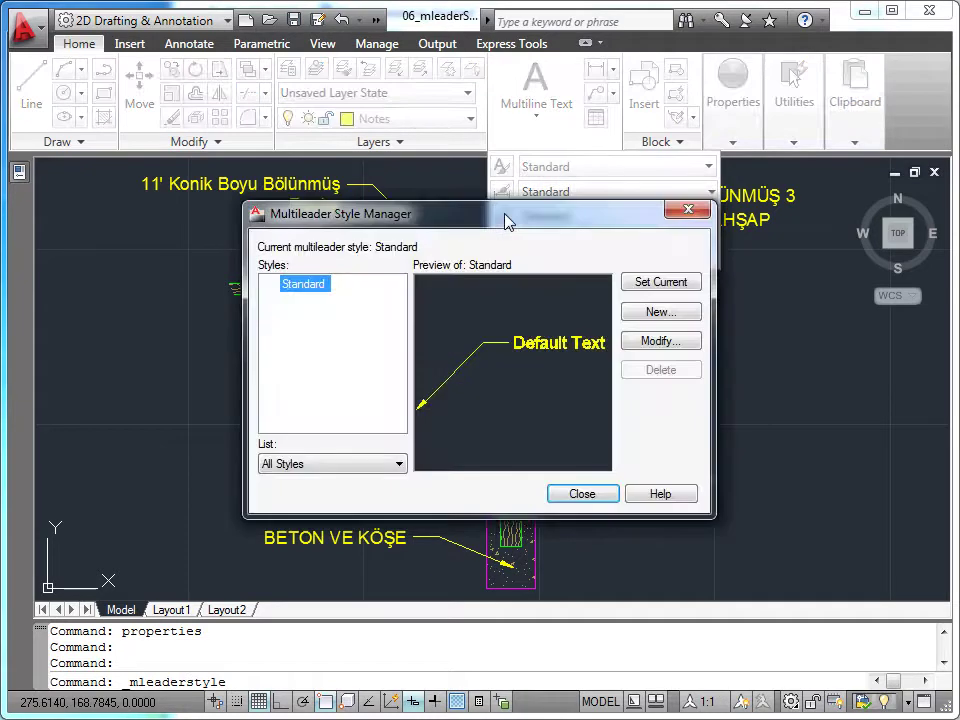
drag(505, 219, 482, 205)
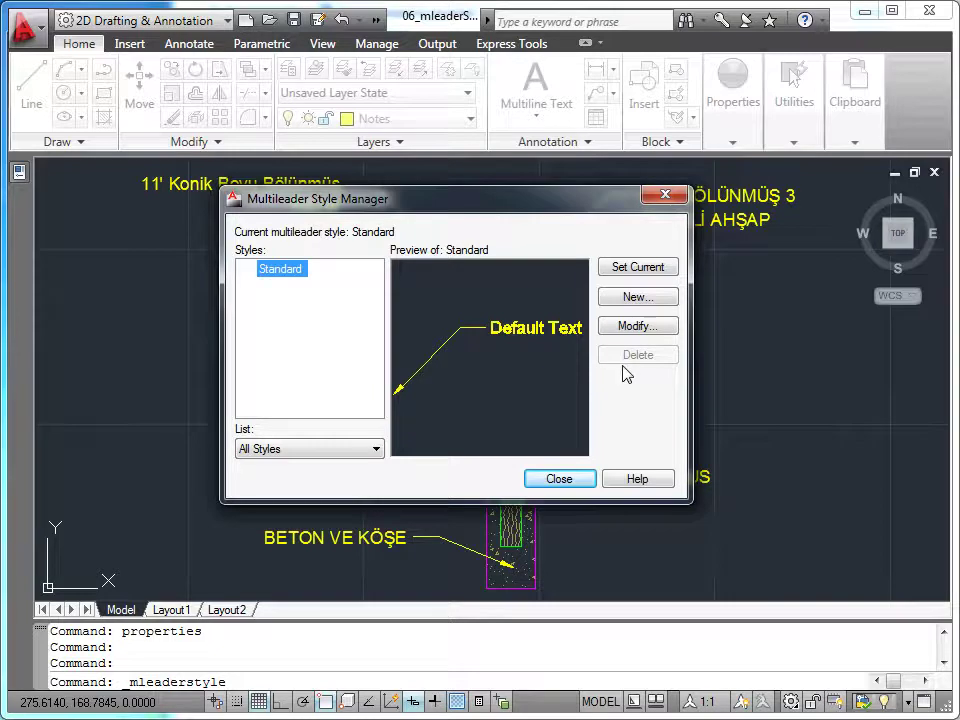
click(647, 301)
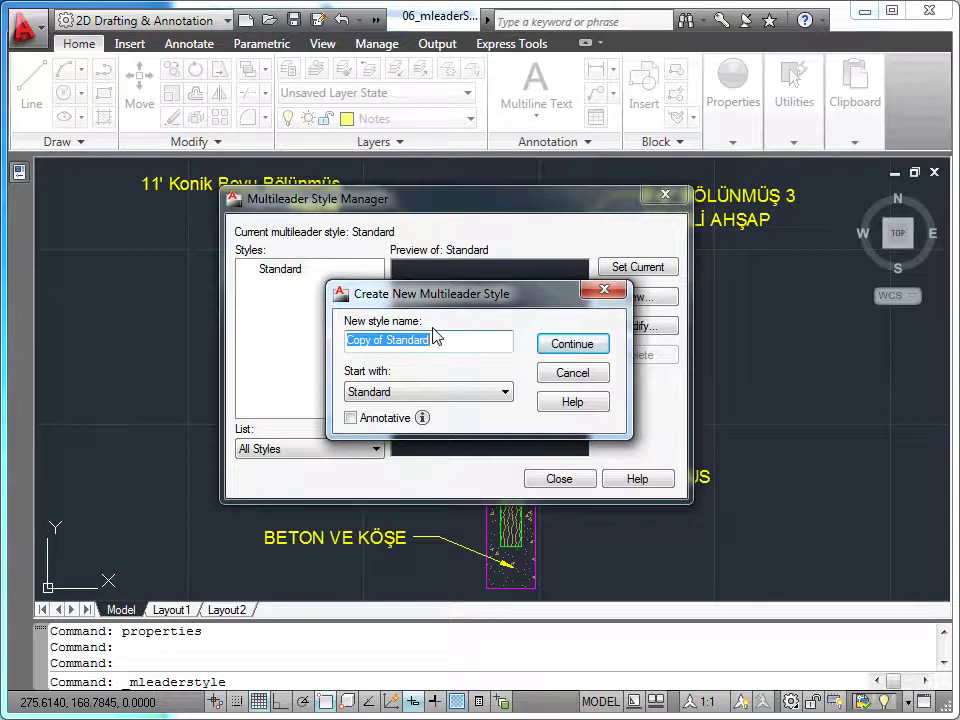
Step: Cancel the 'Copy of Standard' style and open Standard in the Modify dialog
click(566, 378)
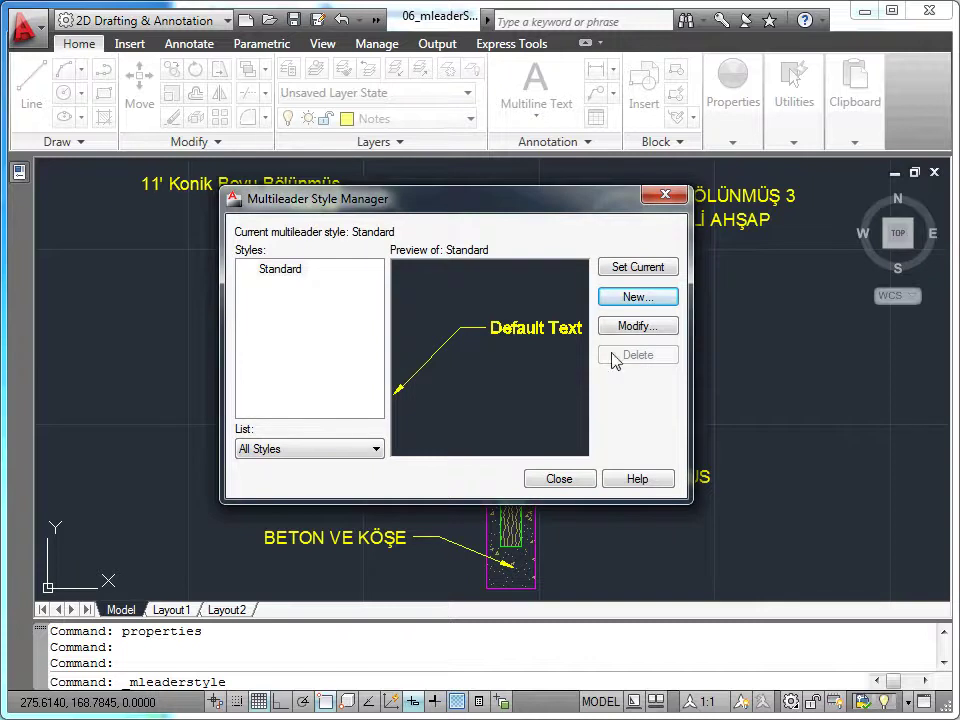
click(633, 328)
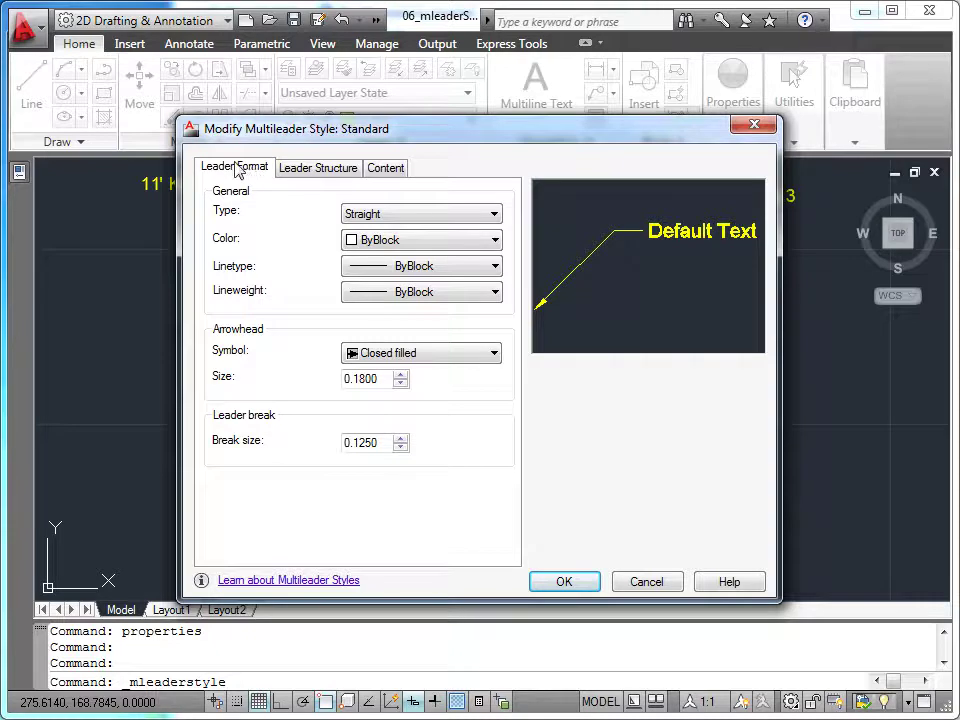
Step: Change the Standard style's Content text height from 0.1800 to 0.1250
click(303, 176)
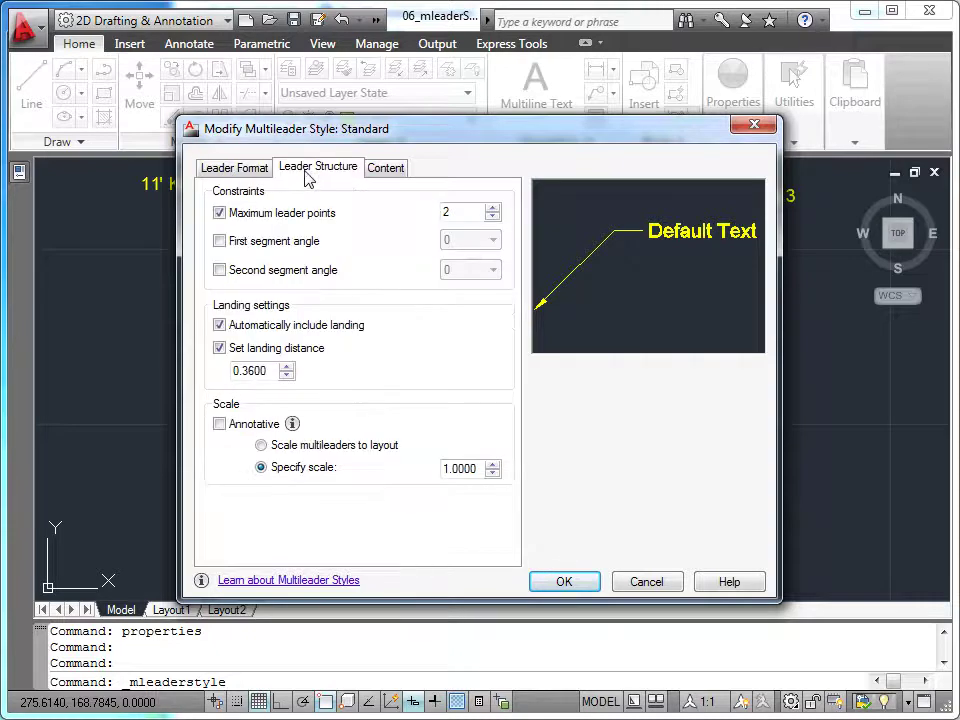
click(387, 176)
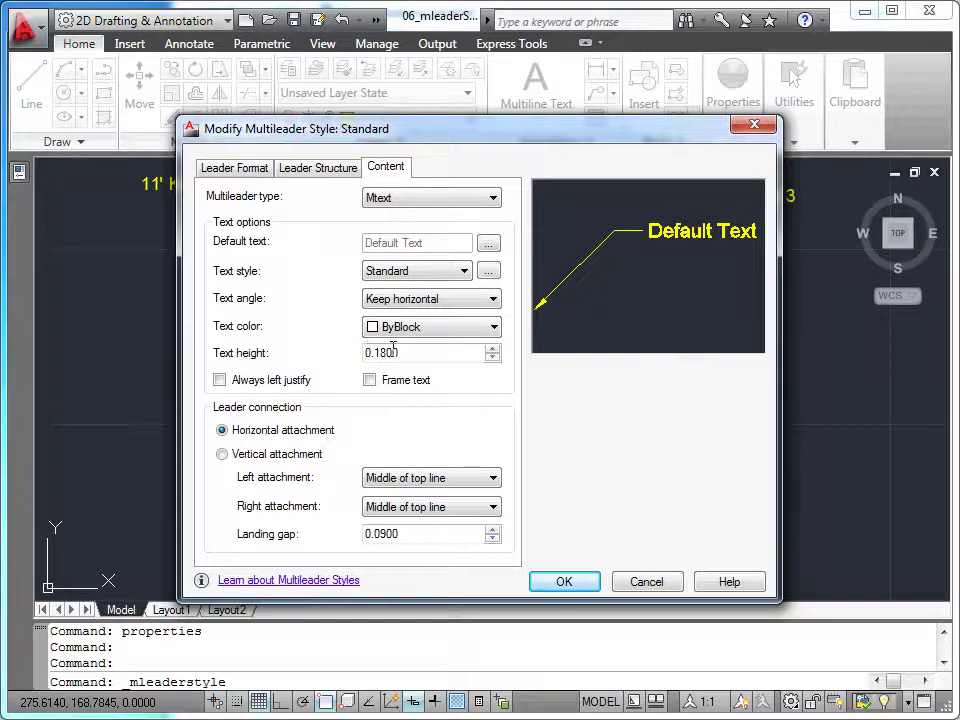
click(386, 352)
key(BackSpace)
text(2)
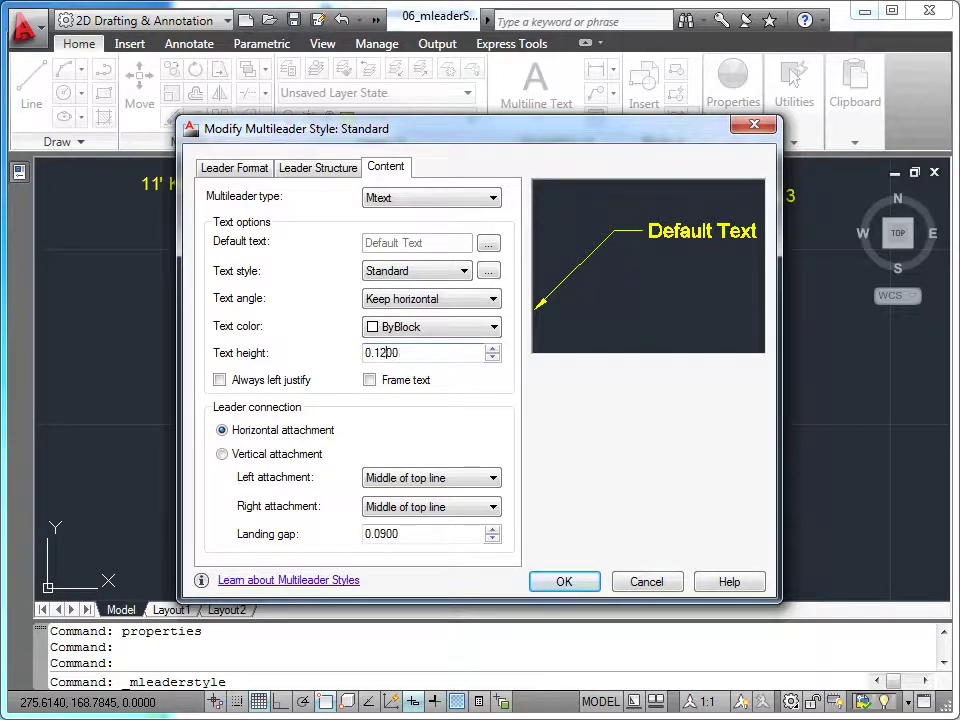
text(5)
Step: Confirm the smaller text height and close the manager to view the resized leader labels
click(562, 581)
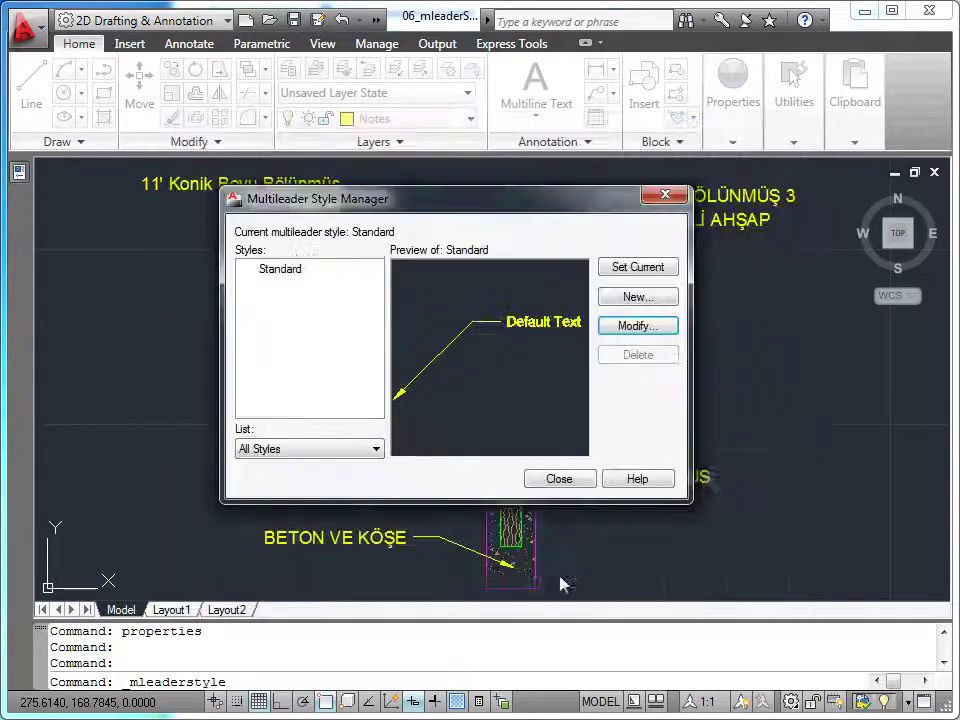
click(566, 481)
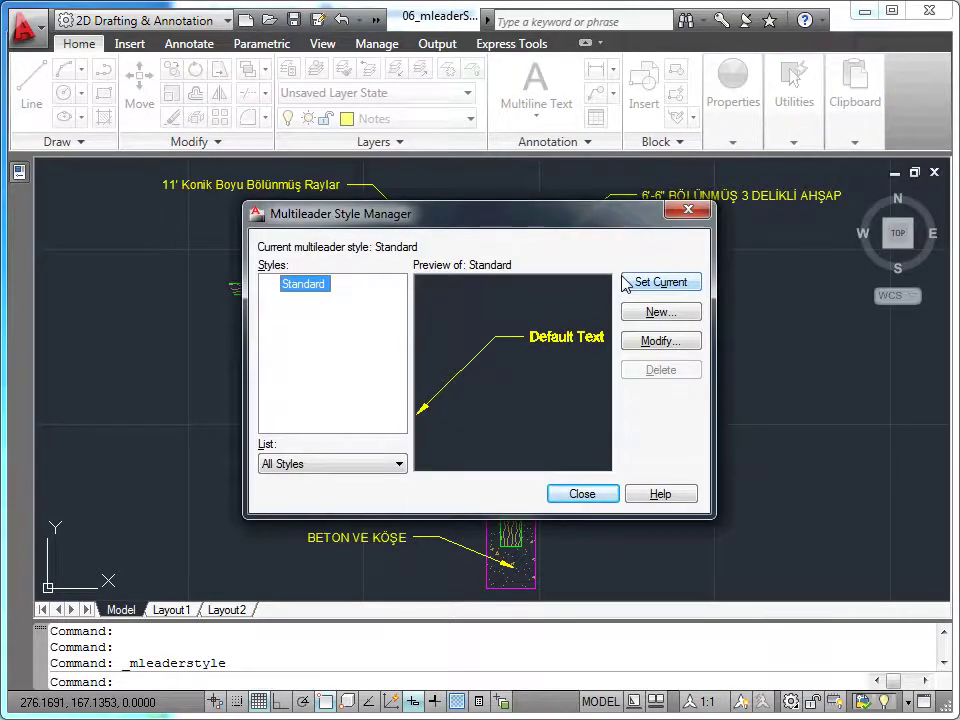
Step: Change Standard's Leader Structure landing distance from 0.3600 to 0.1500 and confirm
click(676, 341)
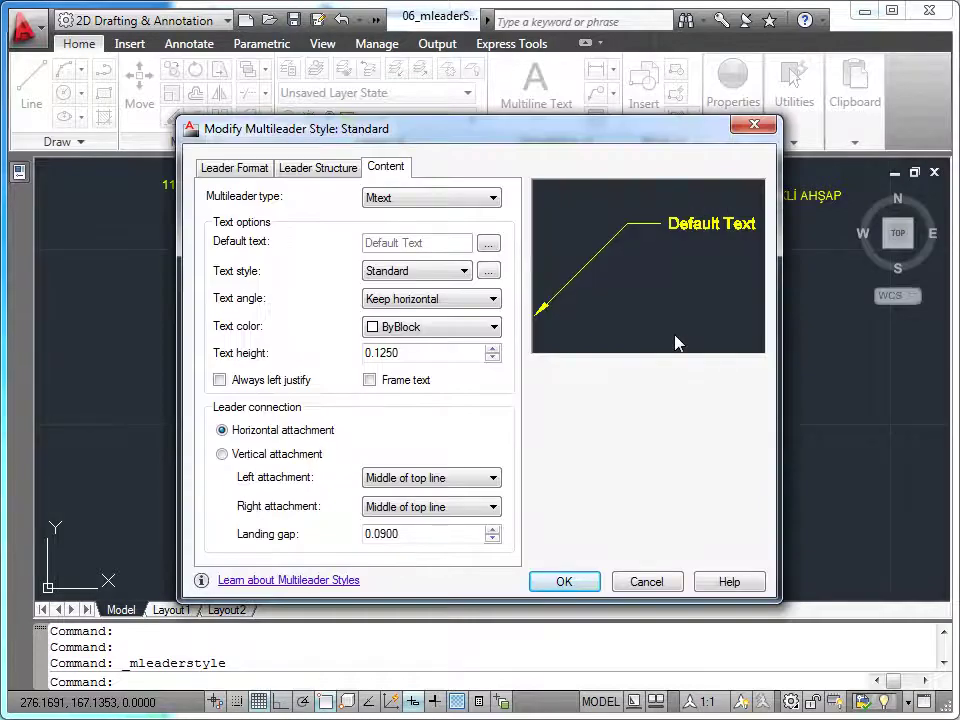
click(323, 172)
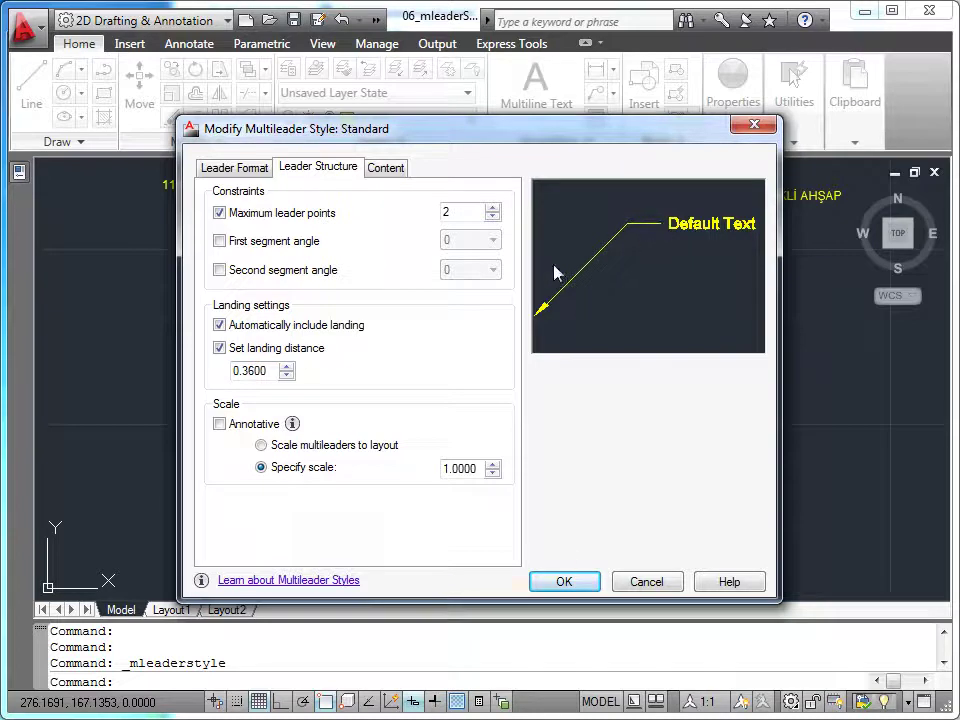
drag(255, 371, 243, 371)
text(15)
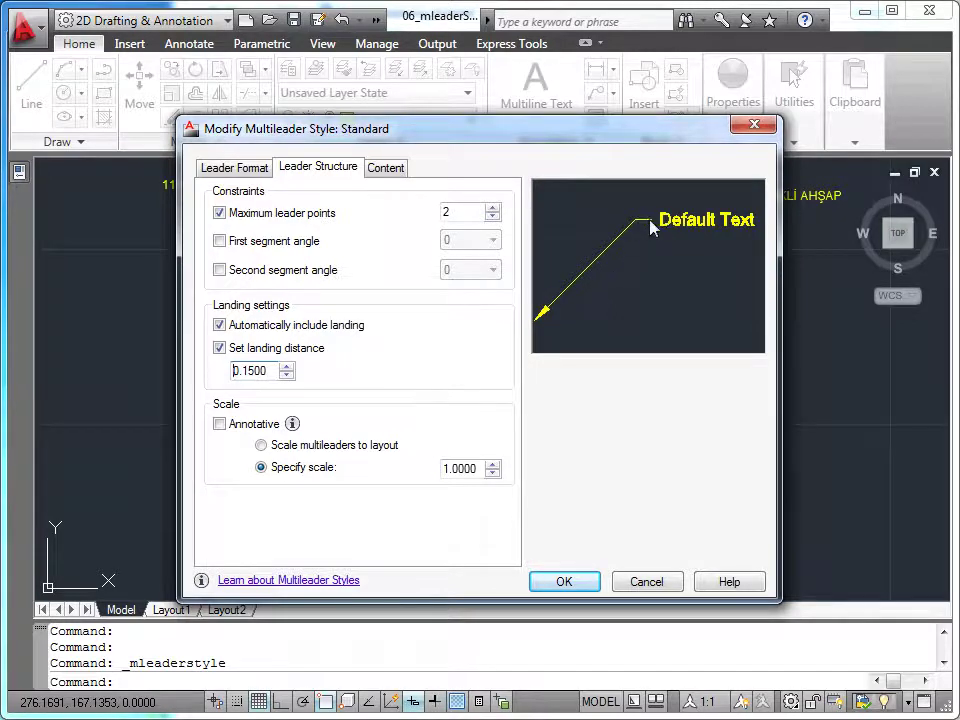
click(563, 582)
click(581, 494)
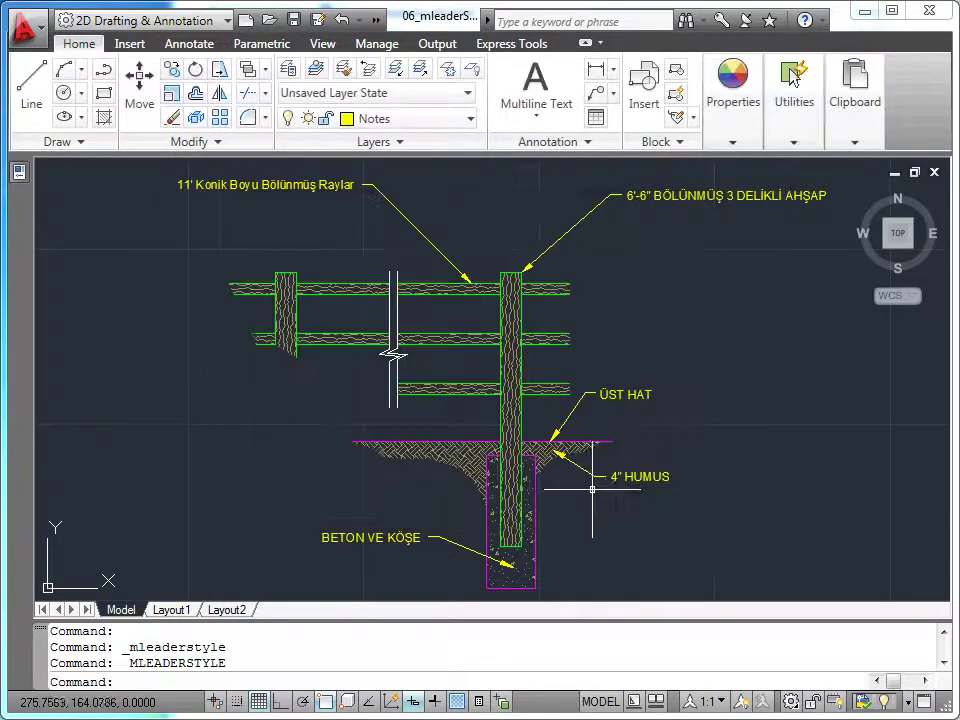